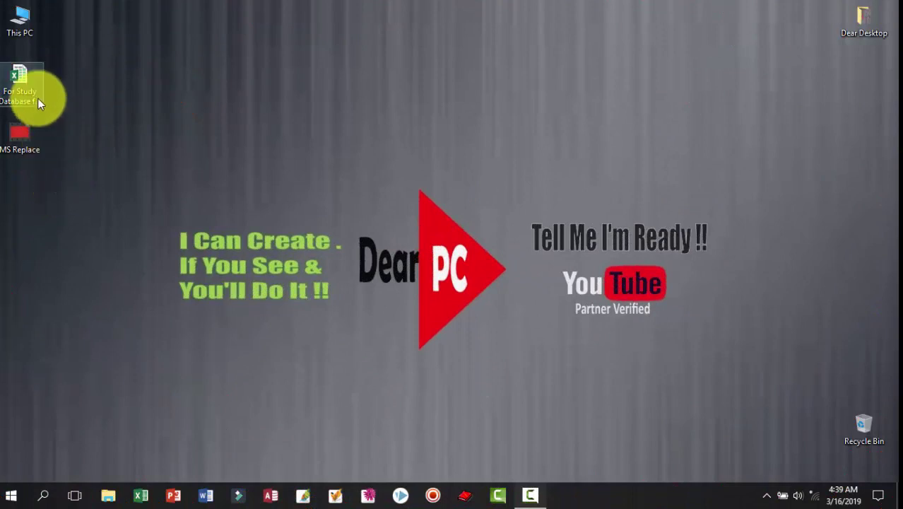
# Step: Open the For Study Database for dear pc.xlsx workbook with WPS Spreadsheets from the desktop
pyautogui.rightClick(16, 92)
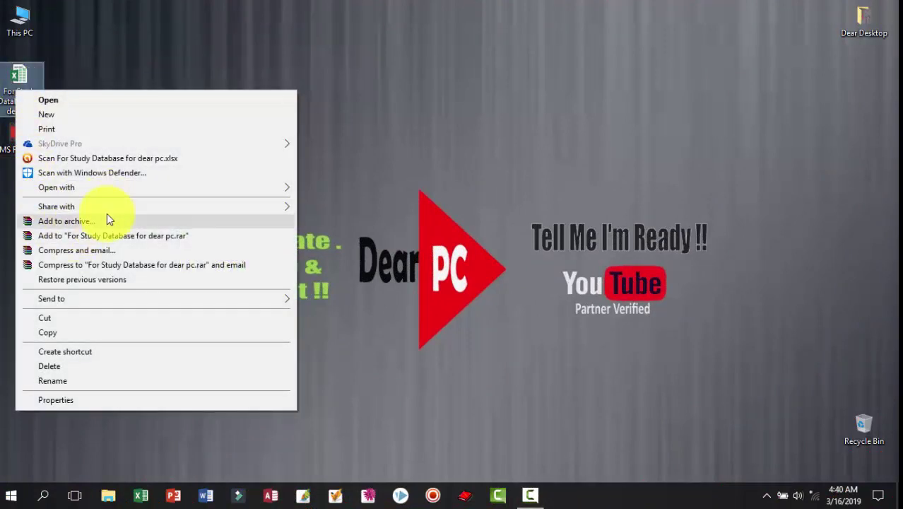
pyautogui.moveTo(106, 211)
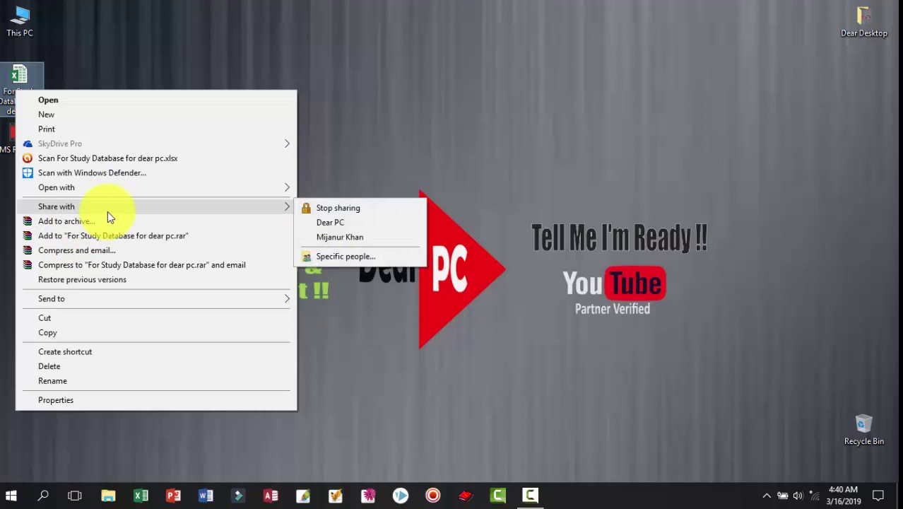
pyautogui.moveTo(161, 189)
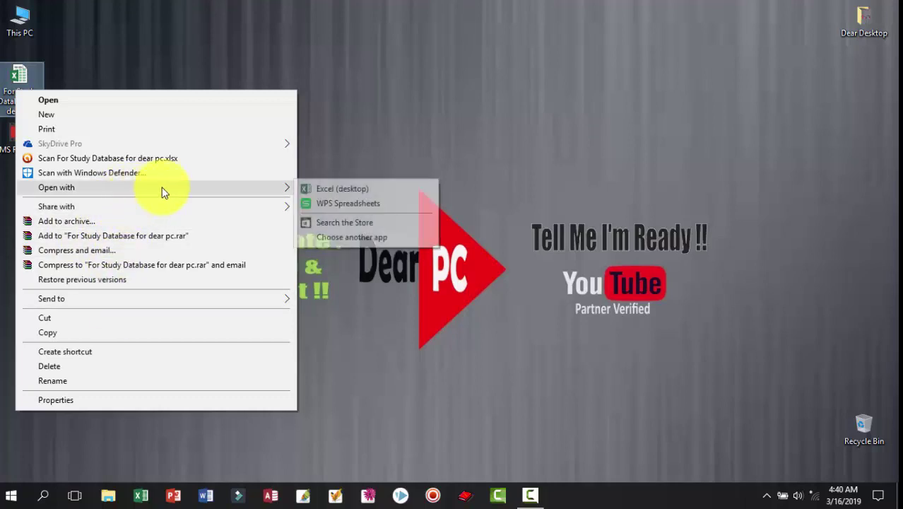
pyautogui.click(390, 204)
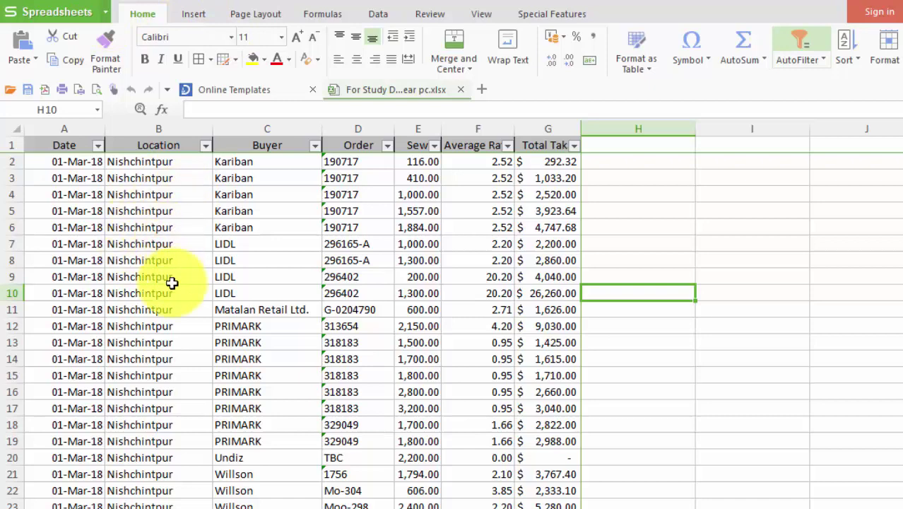
pyautogui.scroll(-6, 262, 334)
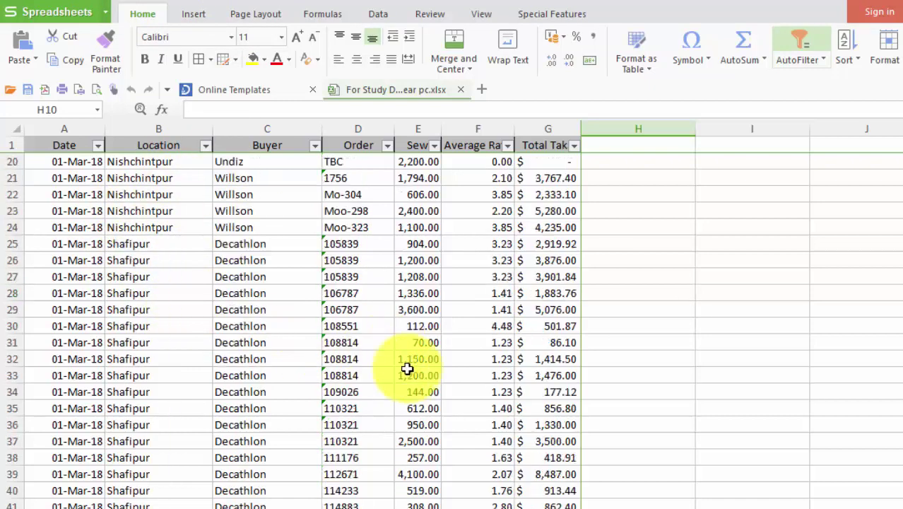
pyautogui.scroll(-3, 590, 363)
pyautogui.scroll(-5, 413, 342)
pyautogui.scroll(-5, 414, 342)
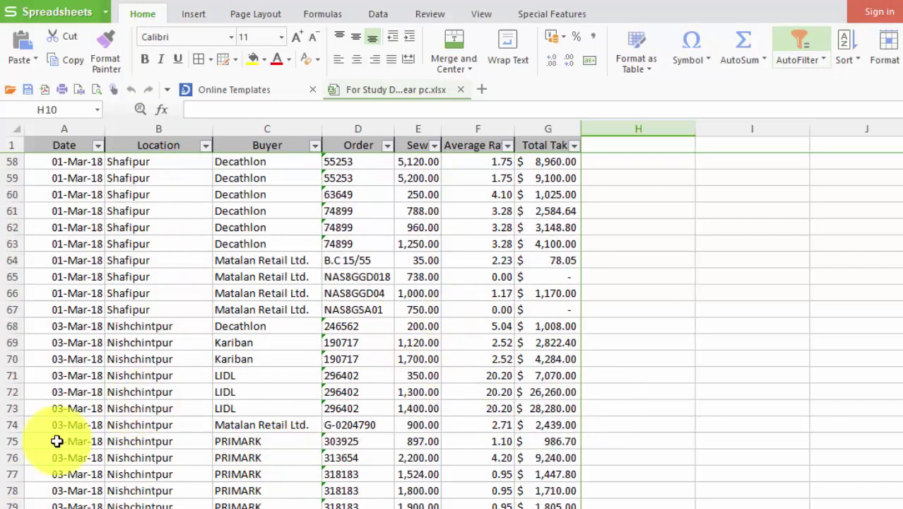
pyautogui.scroll(-5, 368, 373)
pyautogui.scroll(-10, 371, 351)
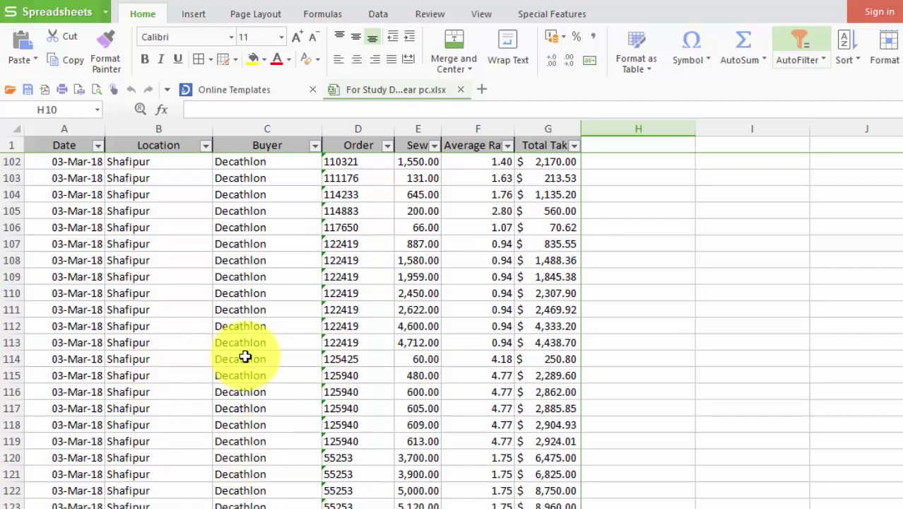
pyautogui.scroll(10, 246, 356)
pyautogui.scroll(5, 57, 369)
pyautogui.scroll(5, 320, 292)
pyautogui.scroll(5, 339, 300)
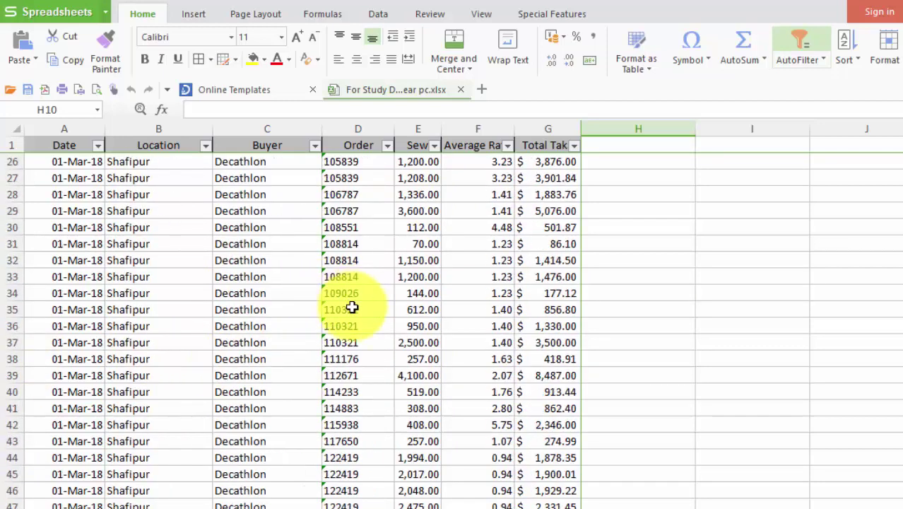
pyautogui.scroll(5, 137, 309)
pyautogui.scroll(3, 274, 319)
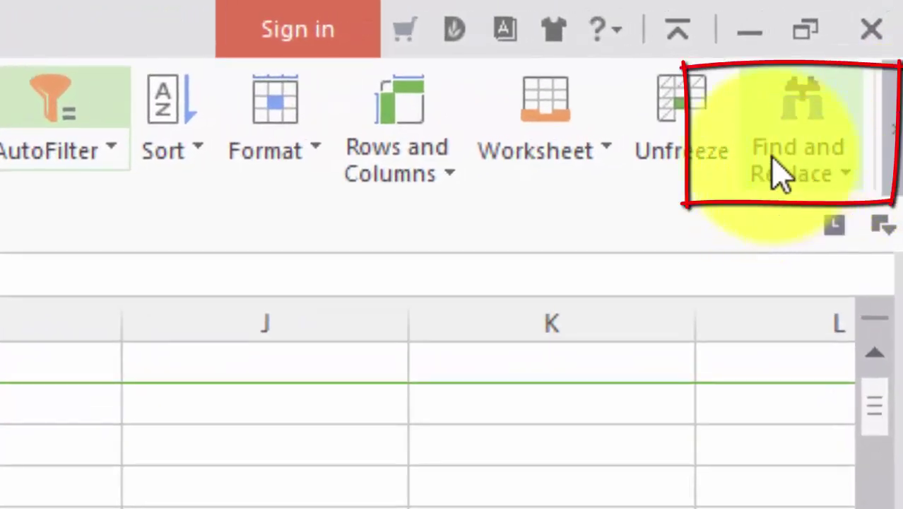
# Step: Bring up the Replace dialog from the Home tab's Find and Replace menu
pyautogui.click(809, 177)
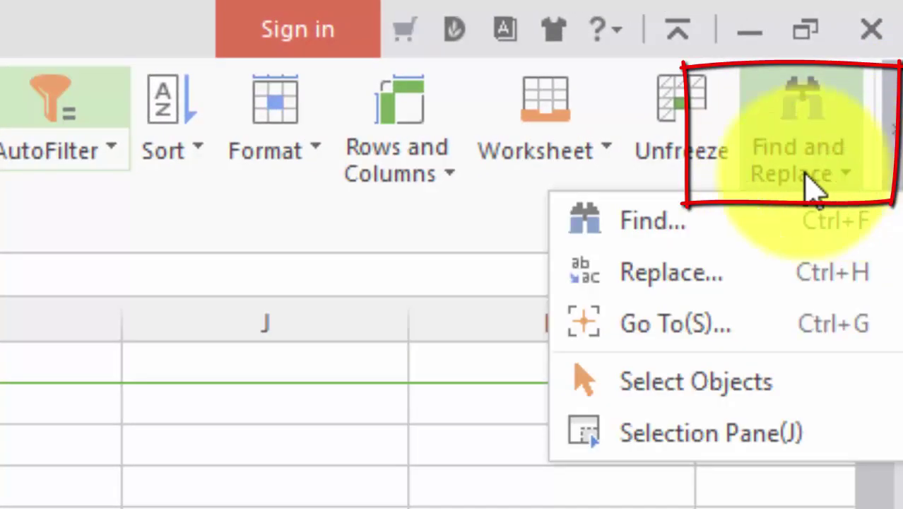
pyautogui.click(816, 135)
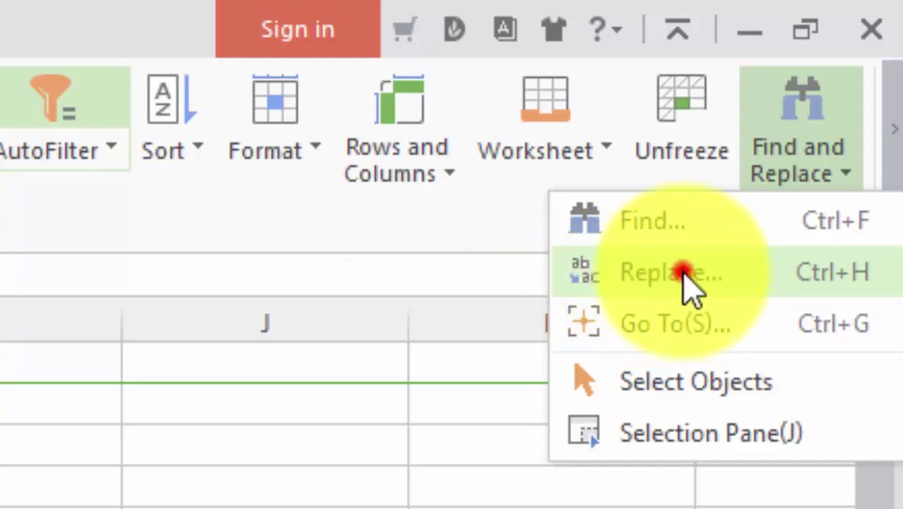
pyautogui.click(682, 273)
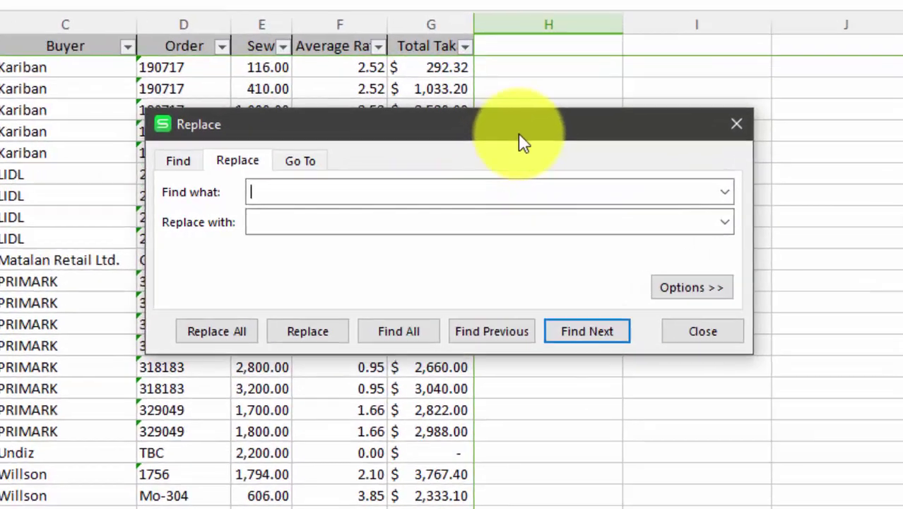
# Step: Move the Replace window off to the right and scroll to the Shafipur rows
pyautogui.moveTo(523, 141); pyautogui.dragTo(649, 20)
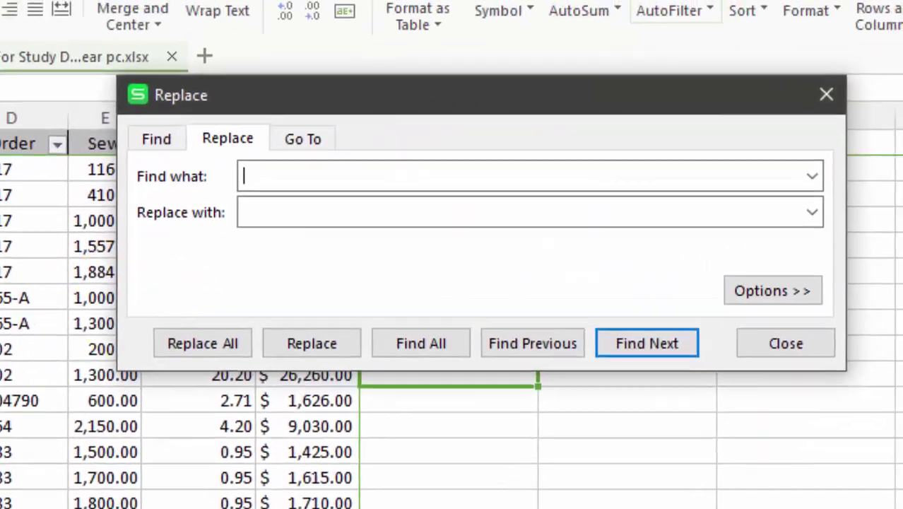
pyautogui.scroll(-5, 452, 353)
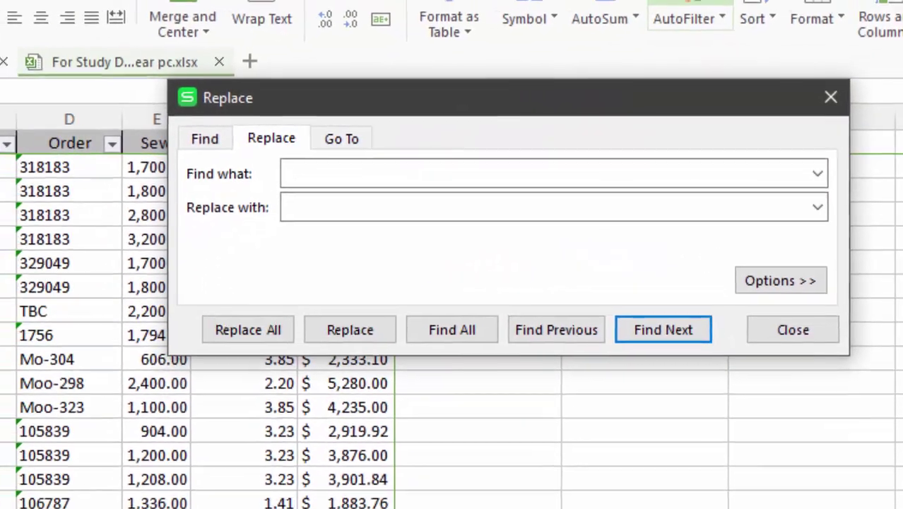
pyautogui.scroll(-5, 141, 353)
pyautogui.scroll(-4, 149, 351)
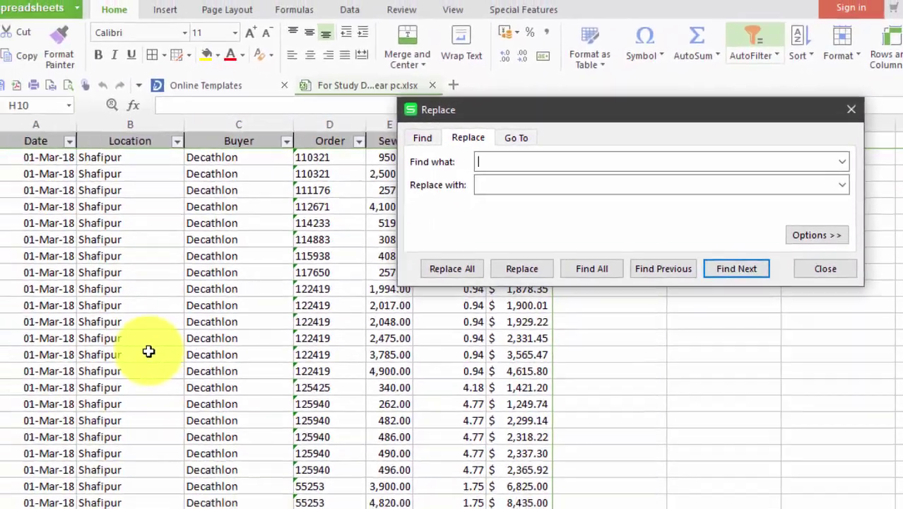
pyautogui.scroll(-4, 148, 351)
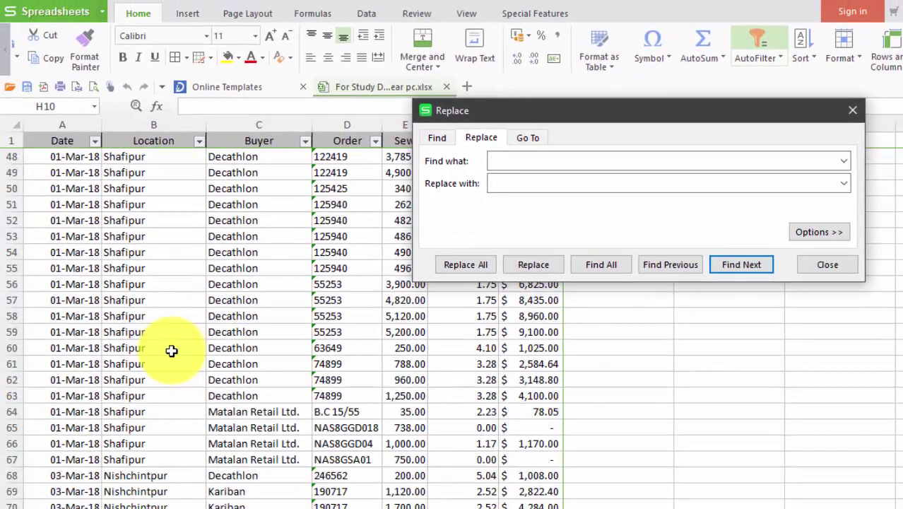
pyautogui.scroll(4, 148, 351)
pyautogui.scroll(4, 149, 351)
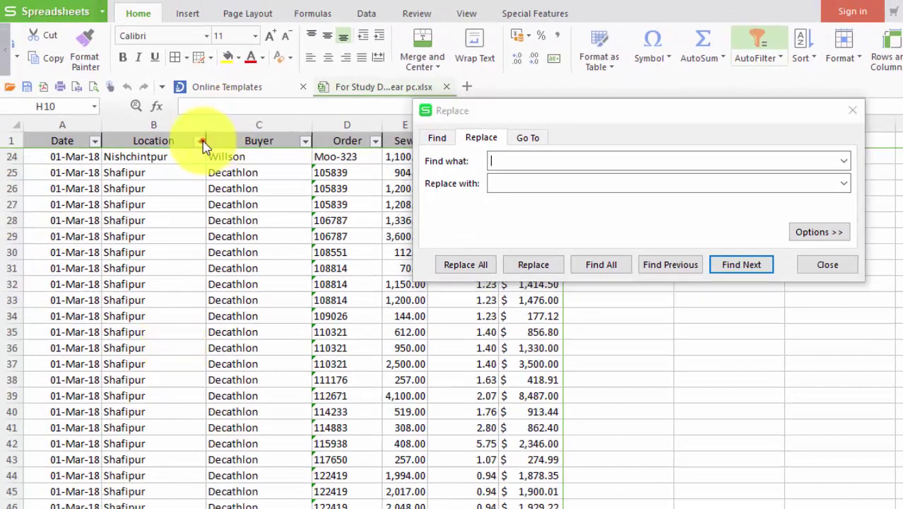
# Step: Check the Location filter list, then select a Shafipur cell in the Location column
pyautogui.click(200, 141)
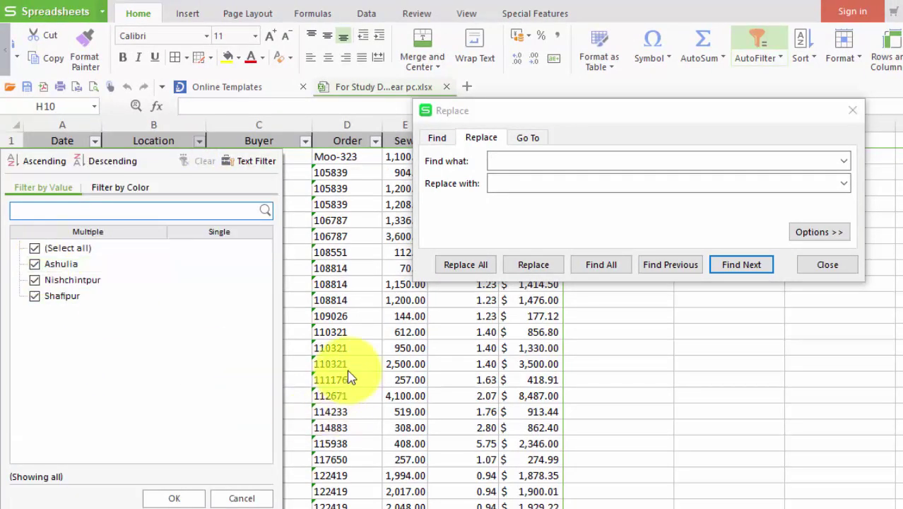
pyautogui.click(317, 329)
pyautogui.click(127, 363)
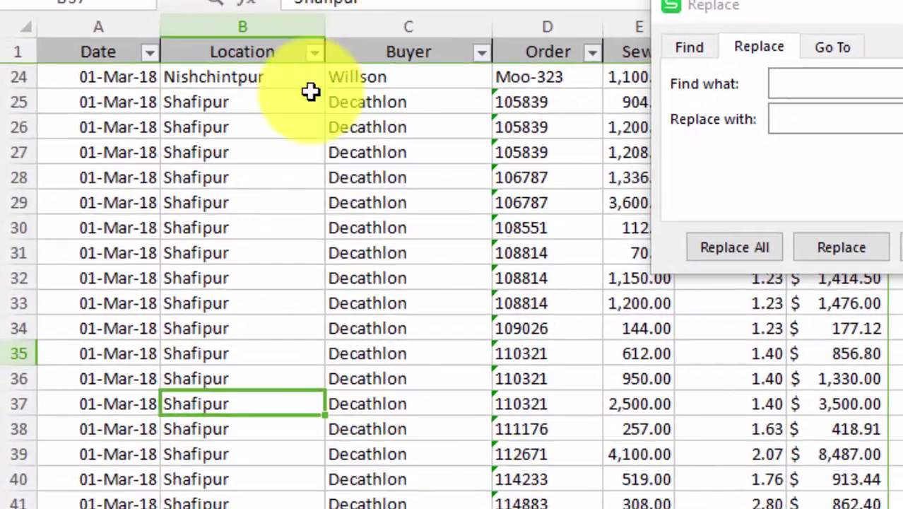
# Step: Copy the word Shafipur from a Location cell
pyautogui.rightClick(235, 386)
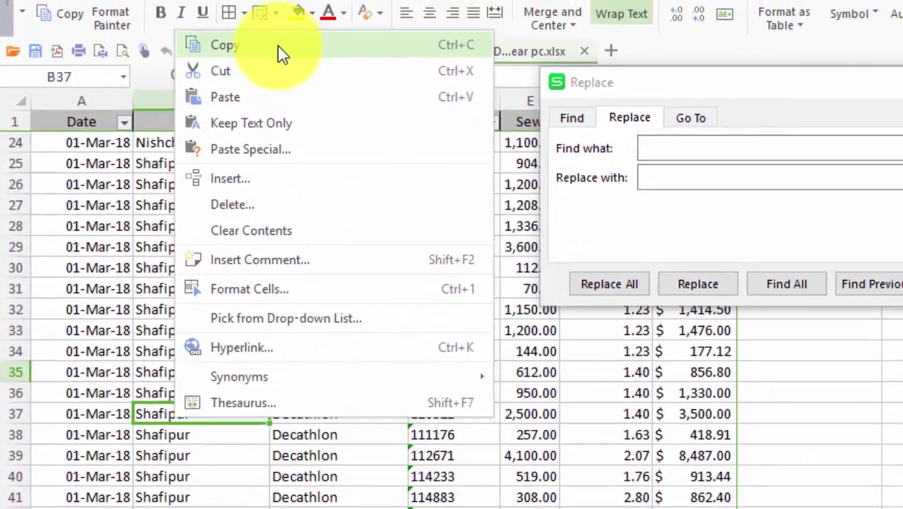
pyautogui.click(244, 94)
pyautogui.doubleClick(274, 121)
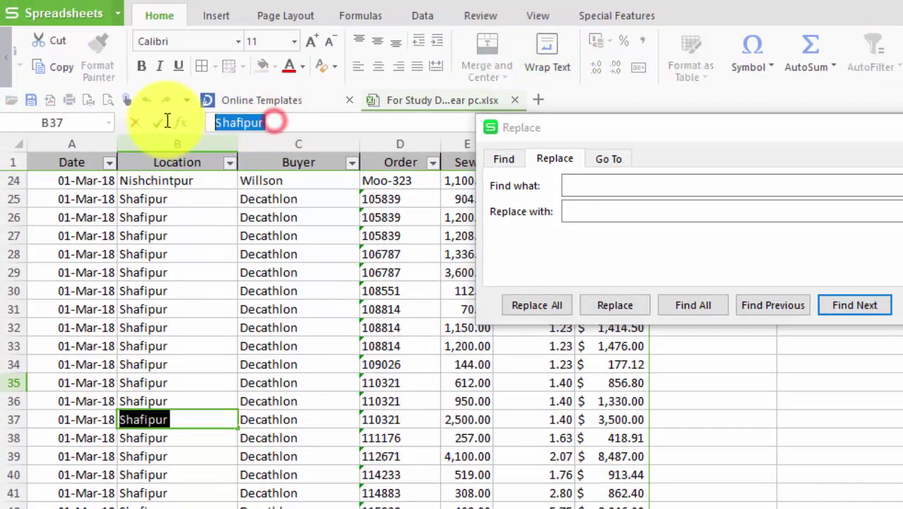
pyautogui.rightClick(243, 117)
pyautogui.click(292, 135)
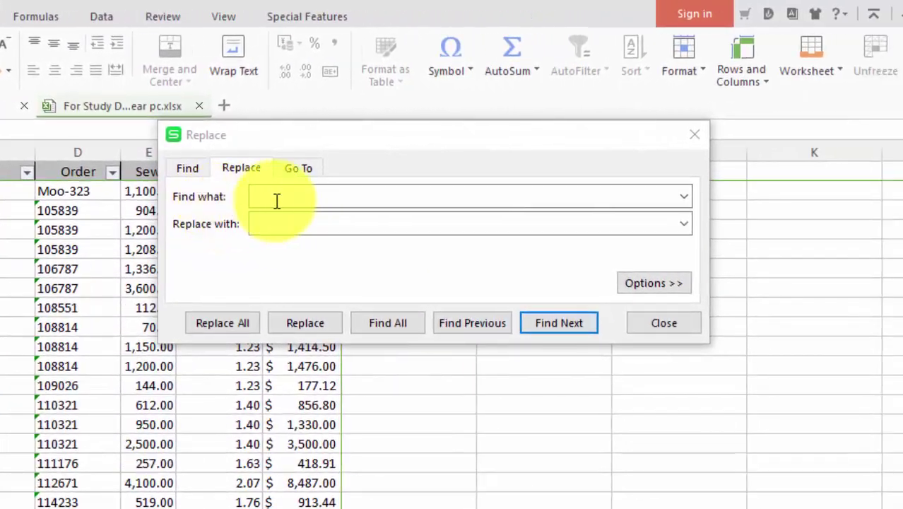
# Step: Paste Shafipur into Find what and enter Dhaka as the replacement
pyautogui.click(592, 185)
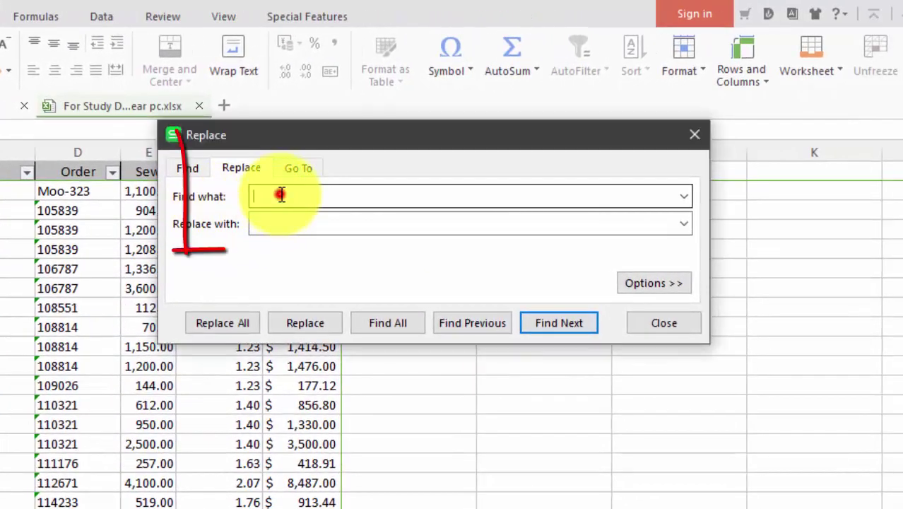
pyautogui.rightClick(281, 195)
pyautogui.click(355, 305)
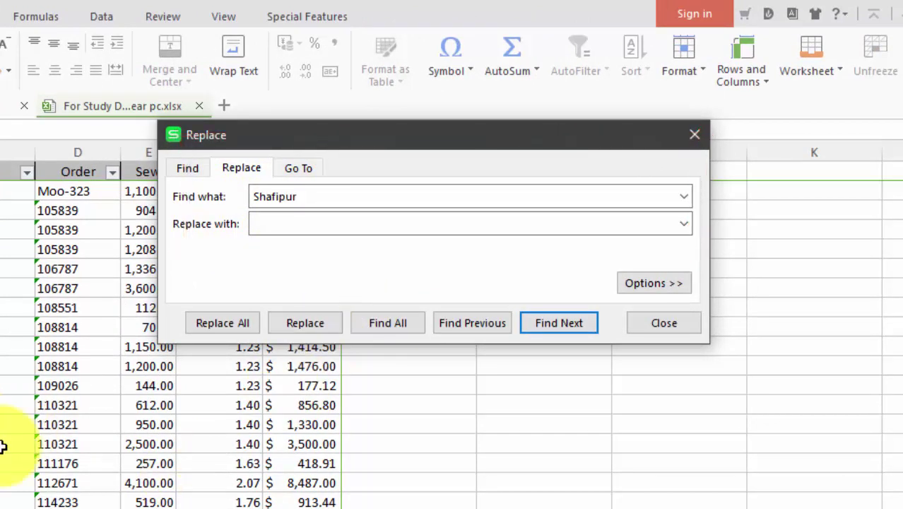
pyautogui.click(288, 224)
pyautogui.write('Dhaka')
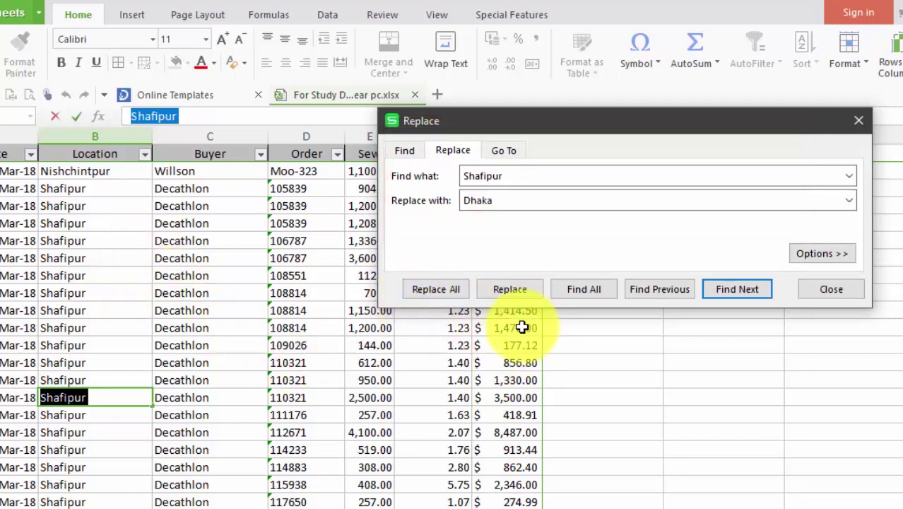
# Step: Replace all Shafipur entries with Dhaka (2042 replacements) and close the count message
pyautogui.click(99, 133)
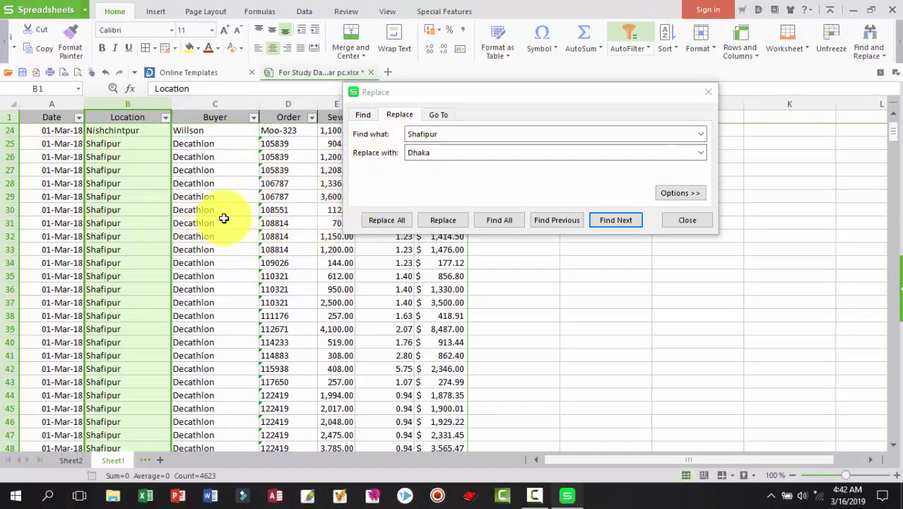
pyautogui.click(143, 132)
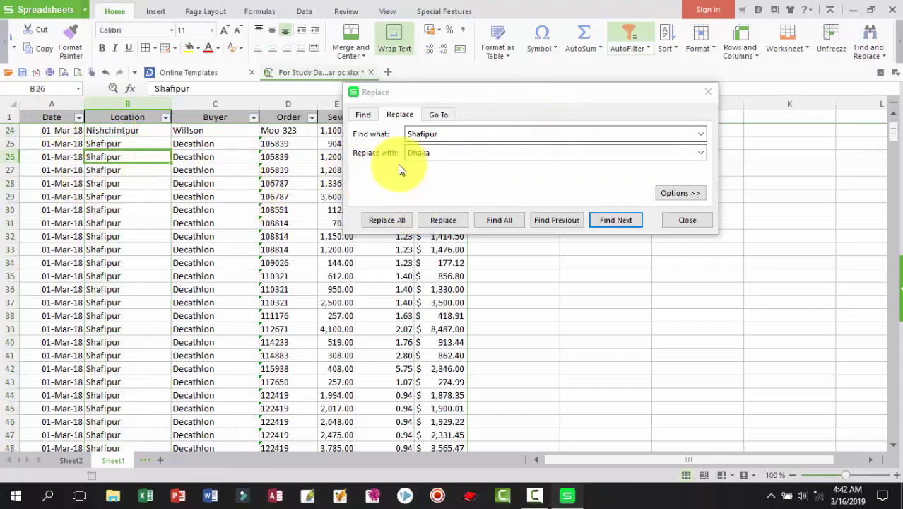
pyautogui.click(386, 220)
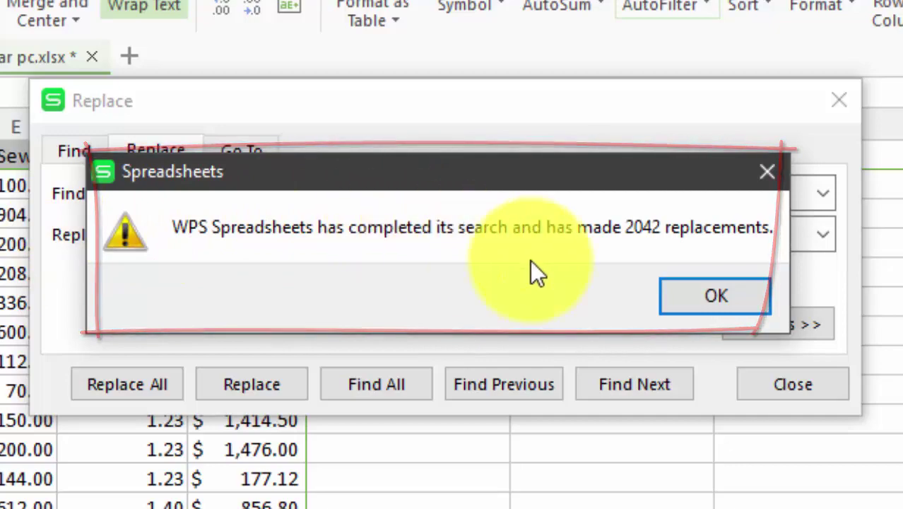
pyautogui.click(768, 172)
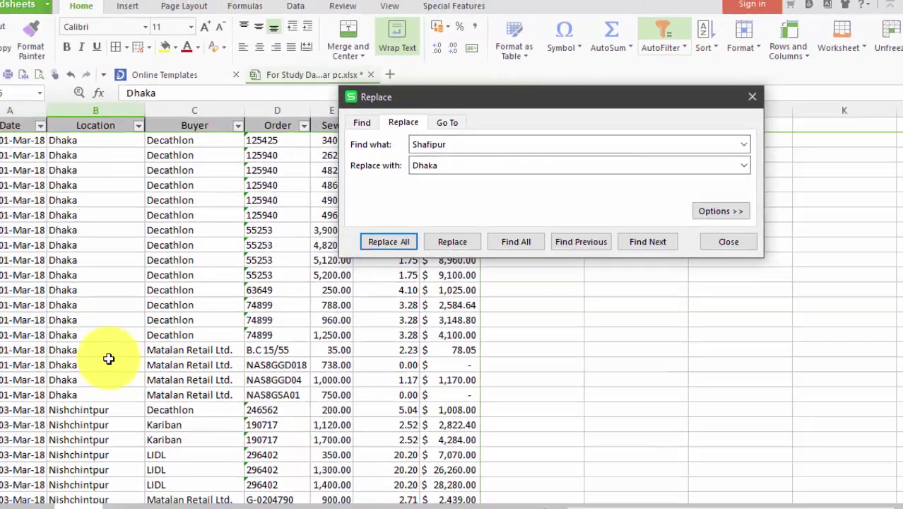
# Step: Scroll back to the first Dhaka rows and select the Decathlon buyer cells C25:C31
pyautogui.scroll(5, 147, 344)
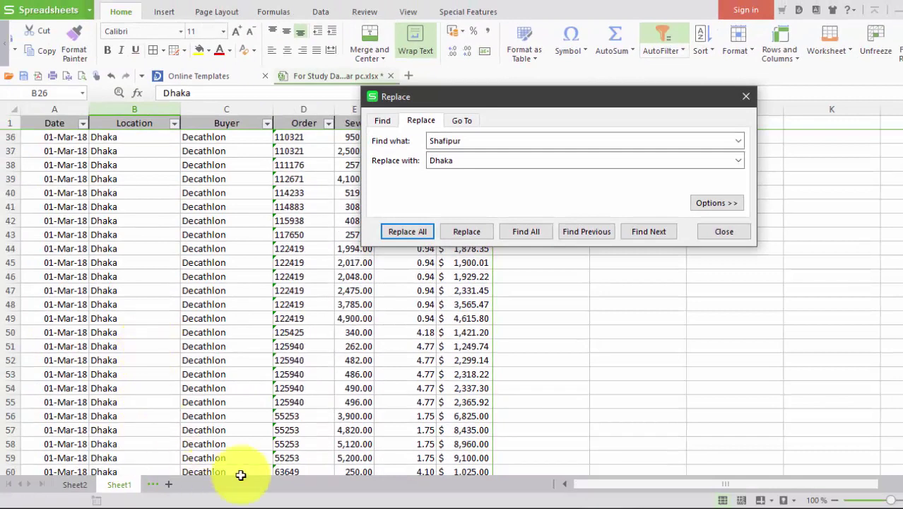
pyautogui.scroll(5, 190, 177)
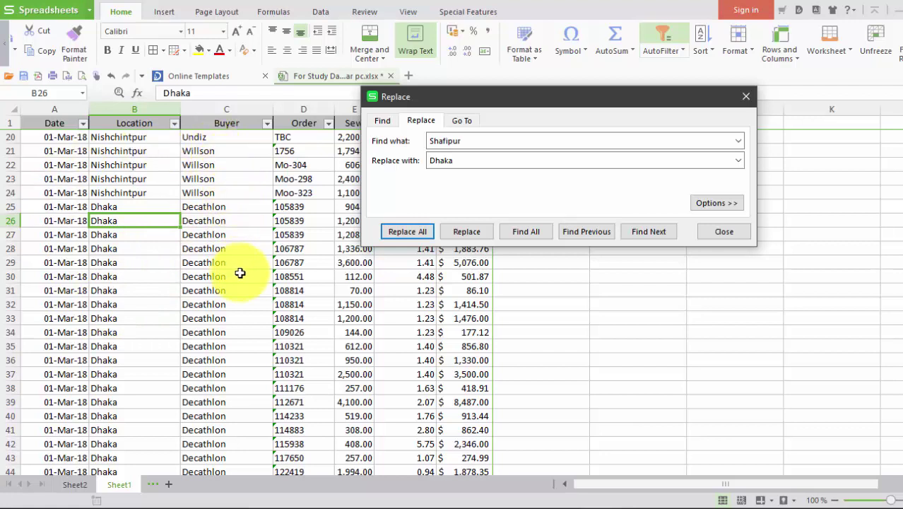
pyautogui.scroll(4, 240, 272)
pyautogui.scroll(-3, 241, 271)
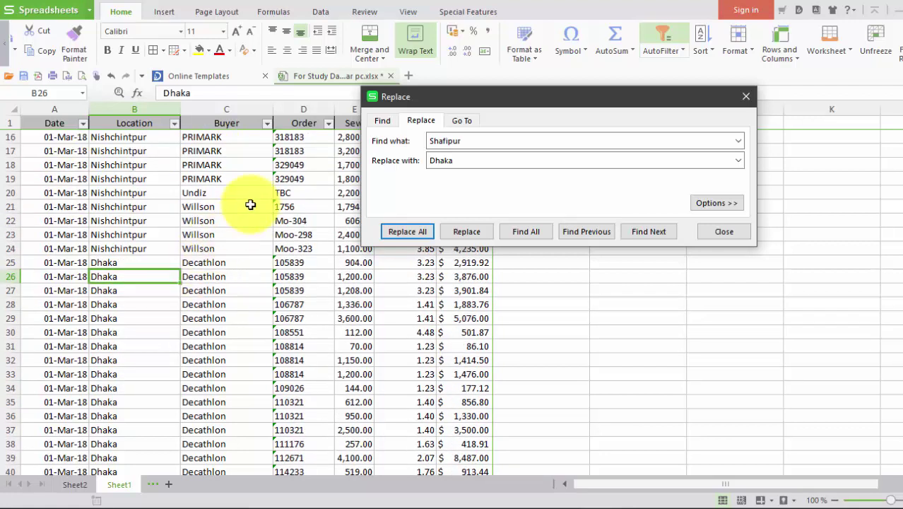
pyautogui.moveTo(244, 262); pyautogui.dragTo(243, 351)
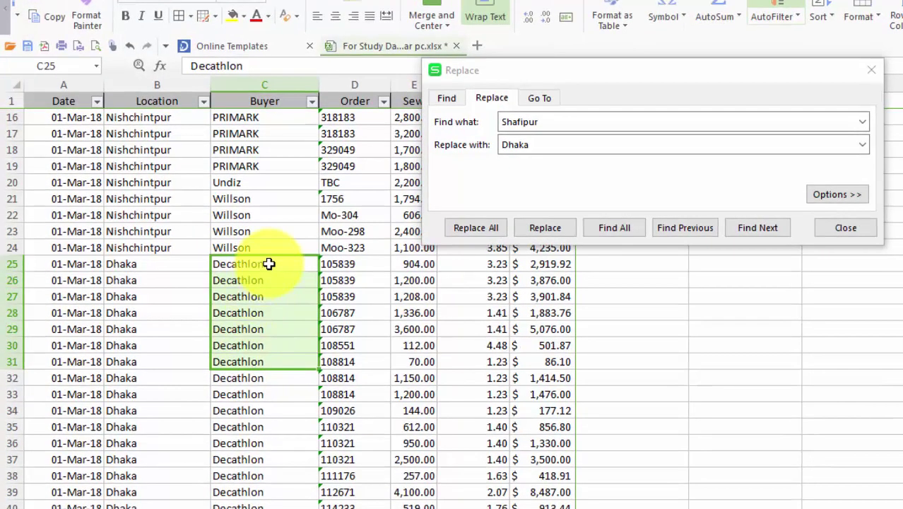
# Step: Copy the text Decathlon from cell C25 via the formula bar
pyautogui.click(231, 262)
pyautogui.rightClick(270, 263)
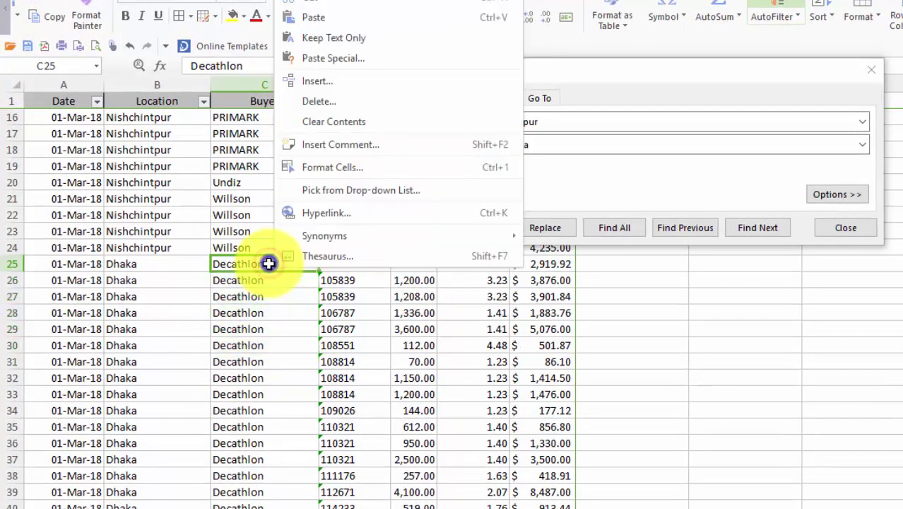
pyautogui.doubleClick(244, 66)
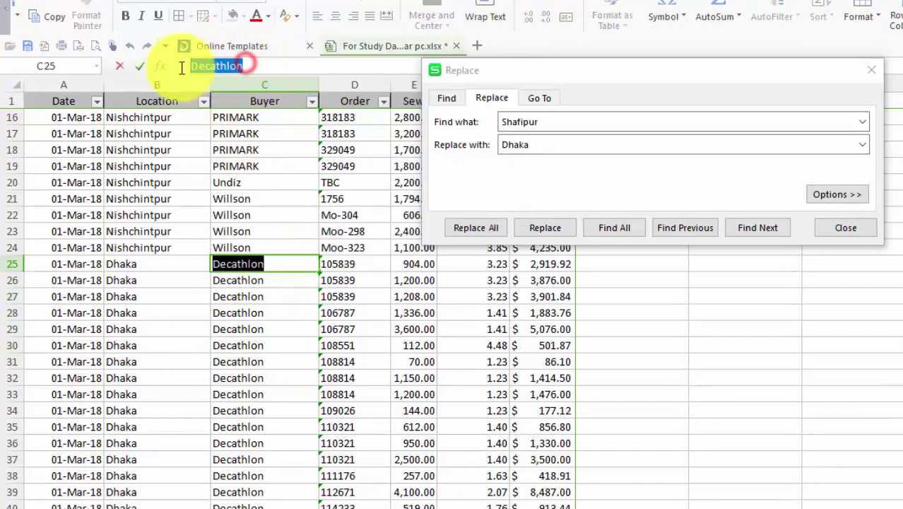
pyautogui.rightClick(236, 67)
pyautogui.click(294, 77)
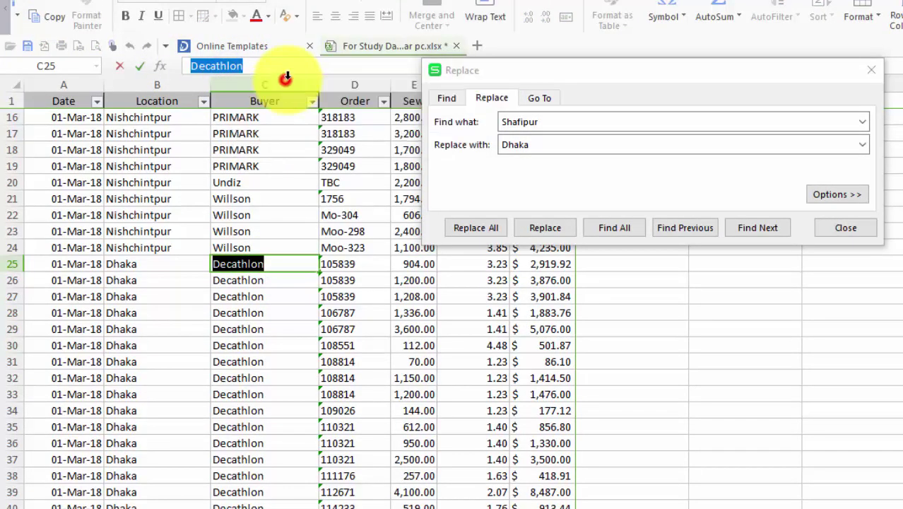
# Step: Swap the Find what term from Shafipur to Decathlon and select buyer cells C25:C33
pyautogui.click(552, 118)
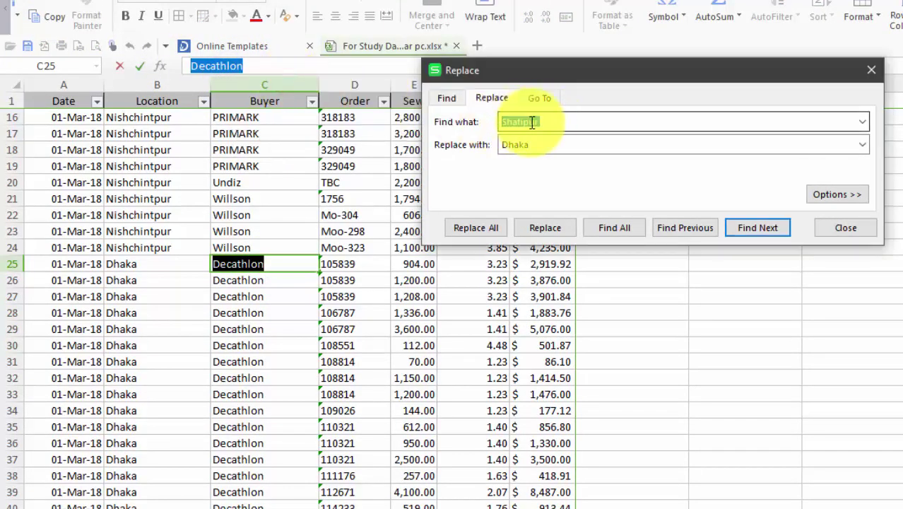
pyautogui.rightClick(532, 122)
pyautogui.click(583, 213)
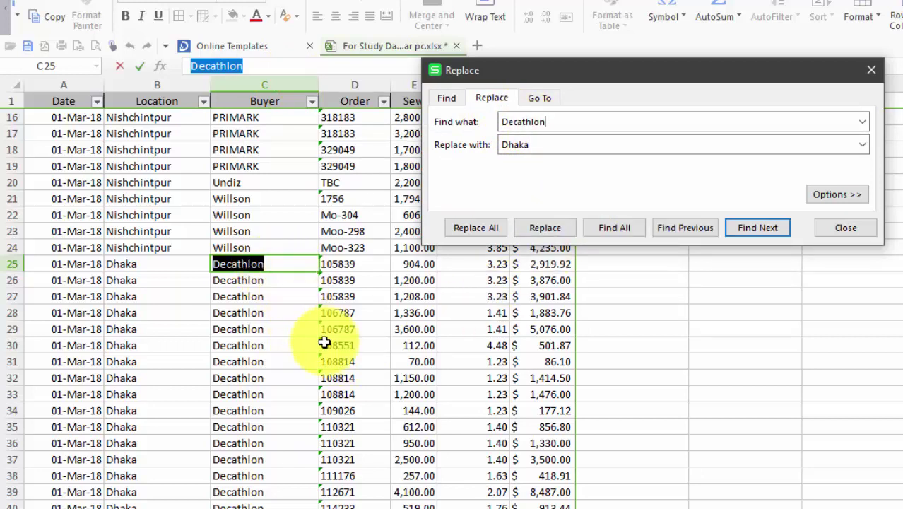
pyautogui.click(332, 345)
pyautogui.moveTo(280, 267); pyautogui.dragTo(282, 393)
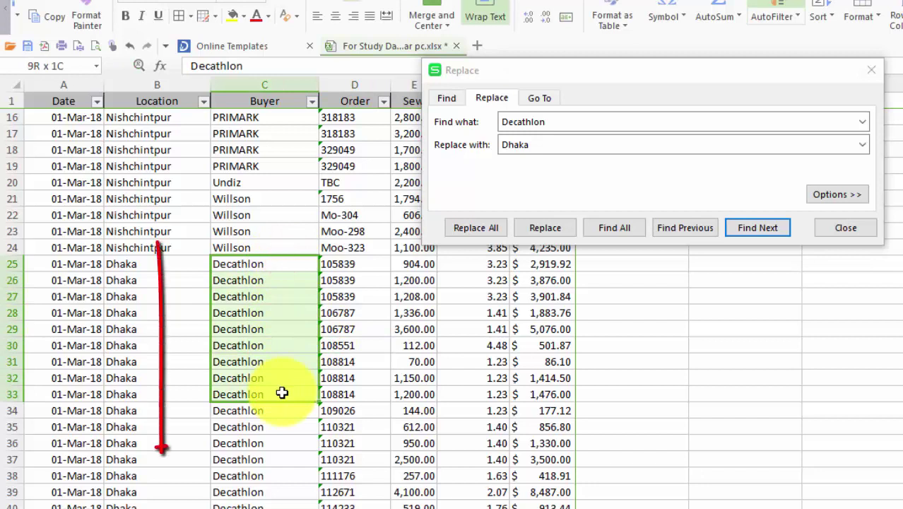
# Step: Change the replacement to H&M and replace Decathlon in C25:C33, making 9 replacements
pyautogui.click(543, 145)
pyautogui.doubleClick(546, 143)
pyautogui.write('H&')
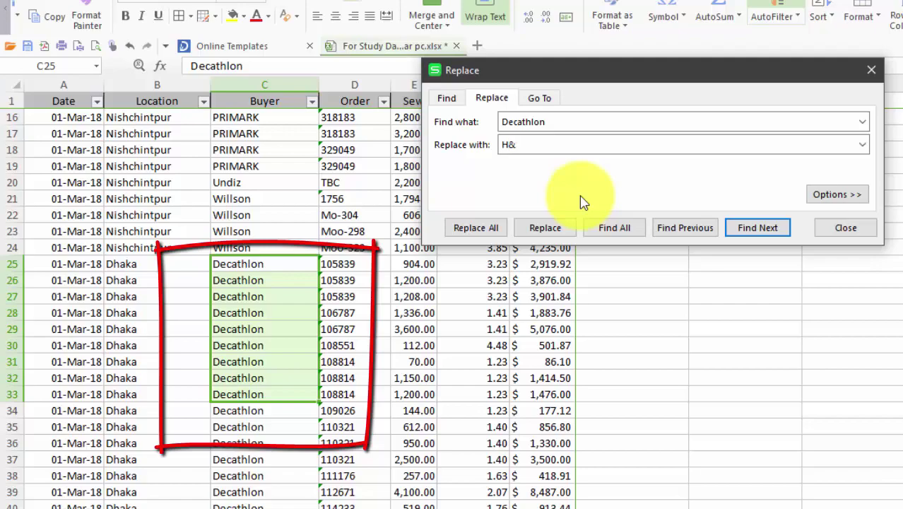
pyautogui.write('M')
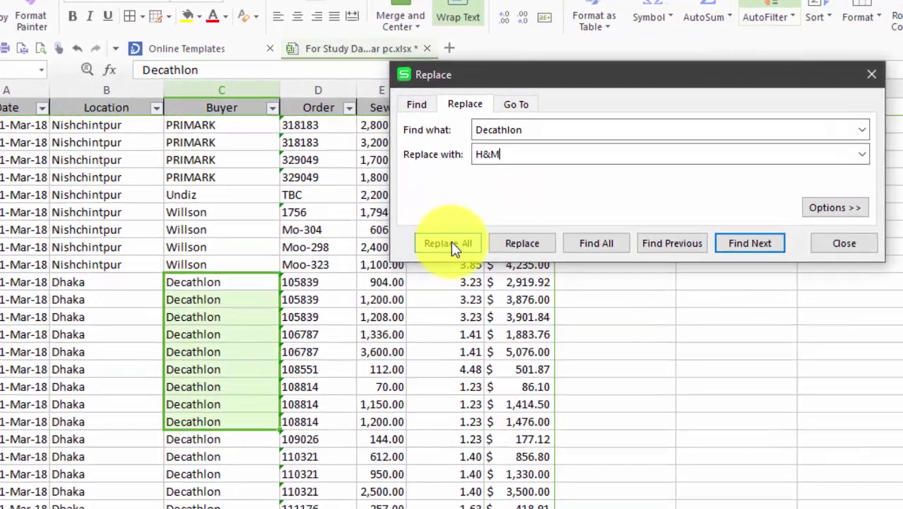
pyautogui.click(477, 229)
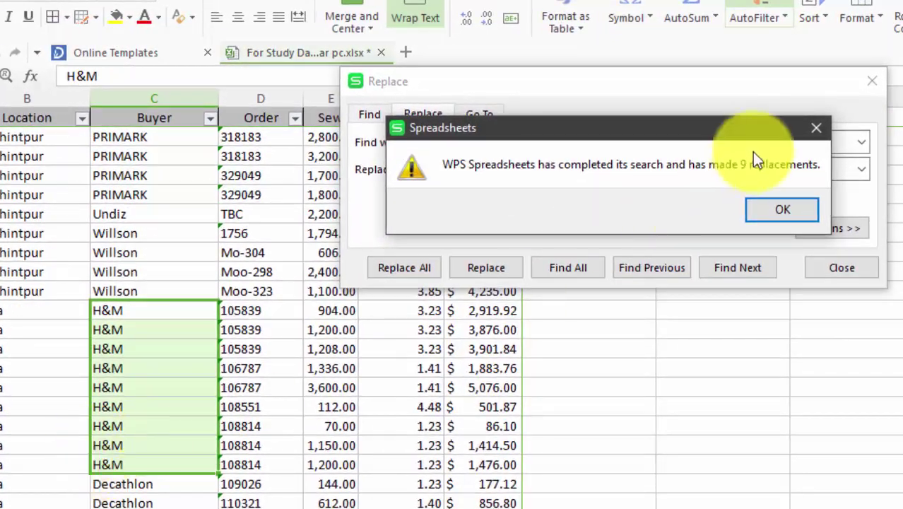
pyautogui.click(785, 203)
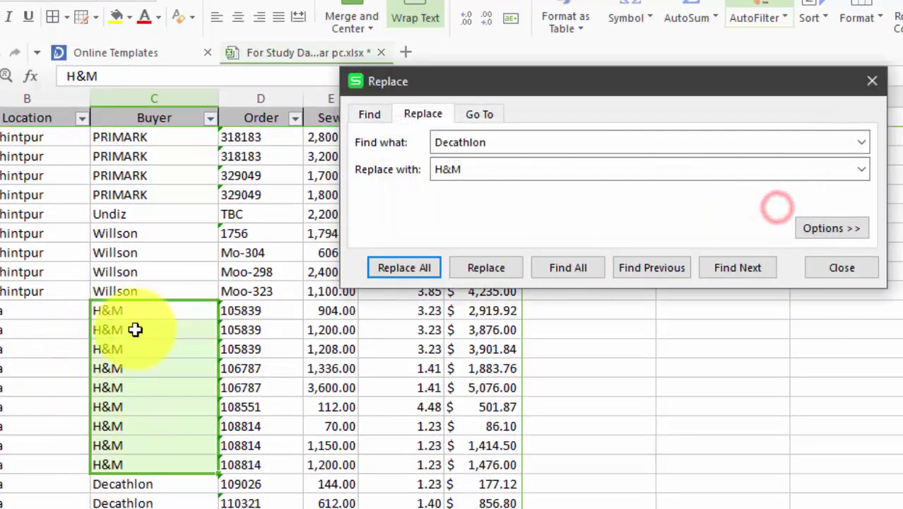